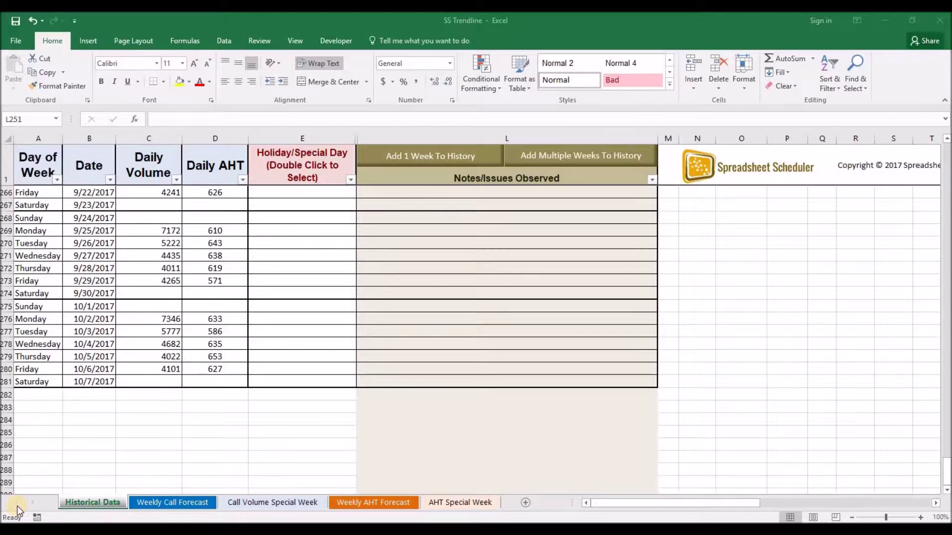
Add the 10/8–10/14/2017 week to the history and paste its volumes and AHTs from C283
click(17, 511)
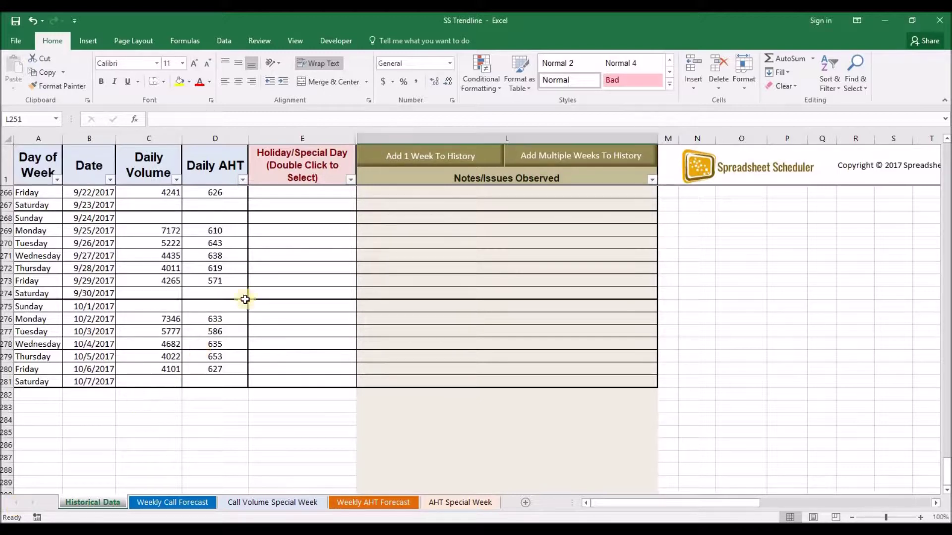
click(405, 158)
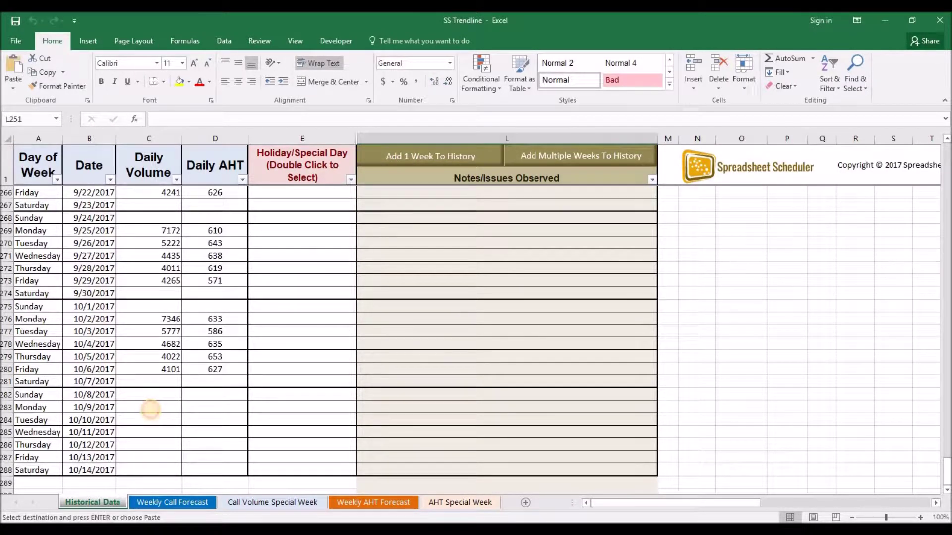
click(151, 410)
key(ctrl+v)
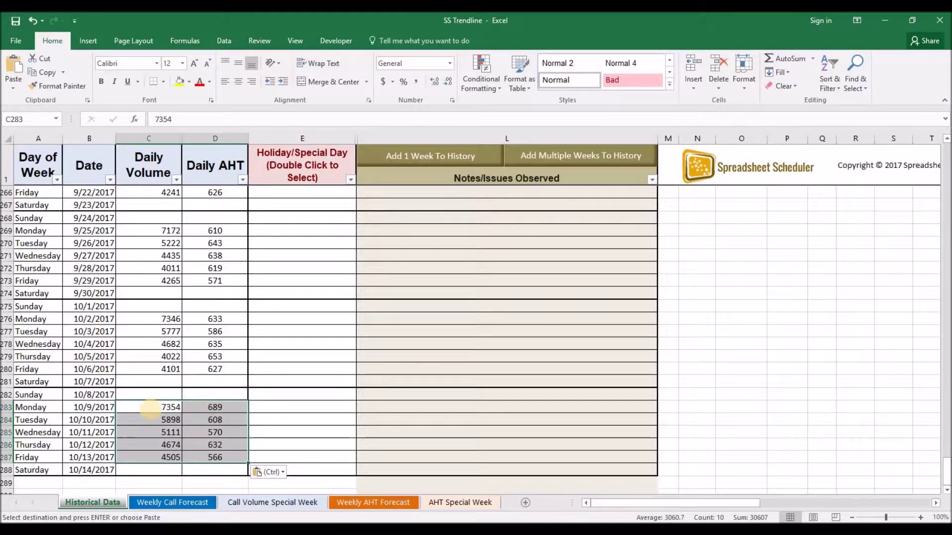
Flag 9/4/2017 as a holiday with the note 'Labor Day 2017'
scroll(222, 369, up, 7)
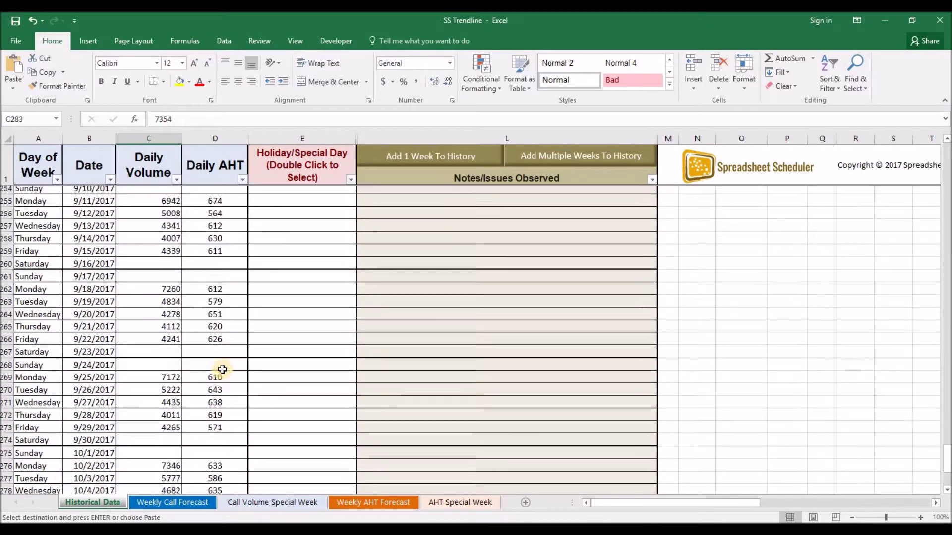
scroll(261, 346, up, 1)
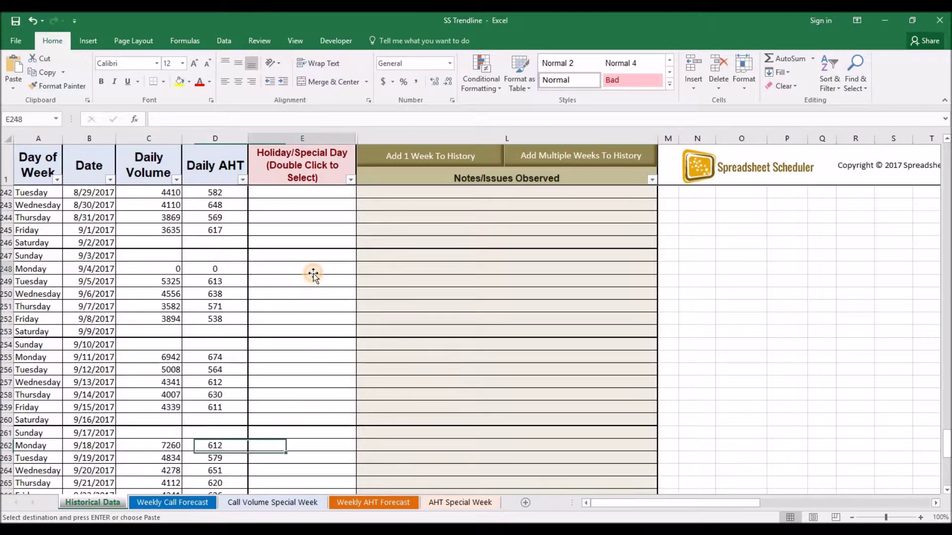
double_click(321, 267)
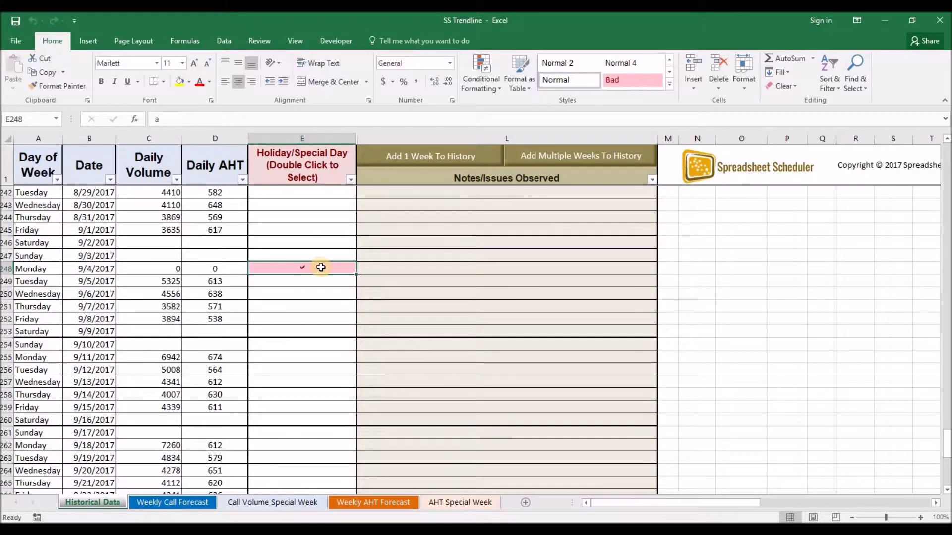
click(376, 270)
text(Labo)
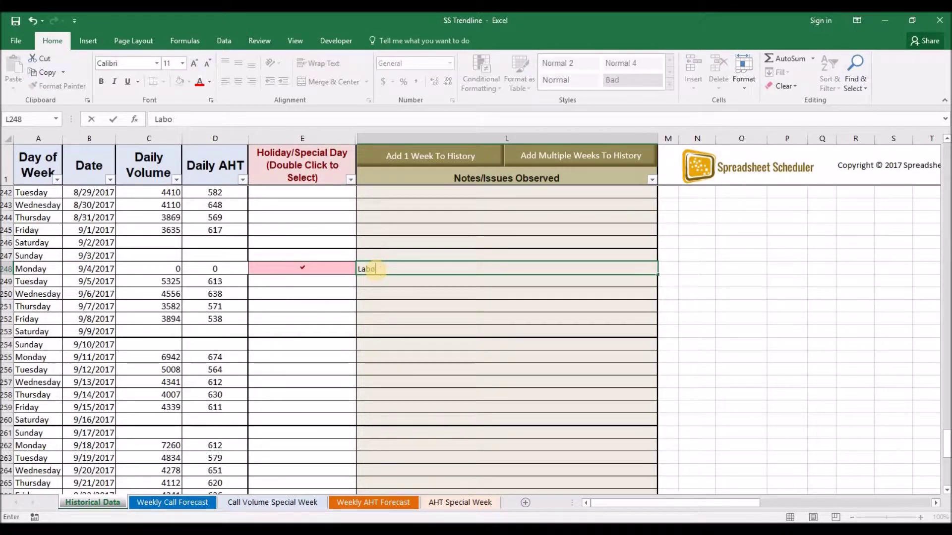
text(r Day 2017)
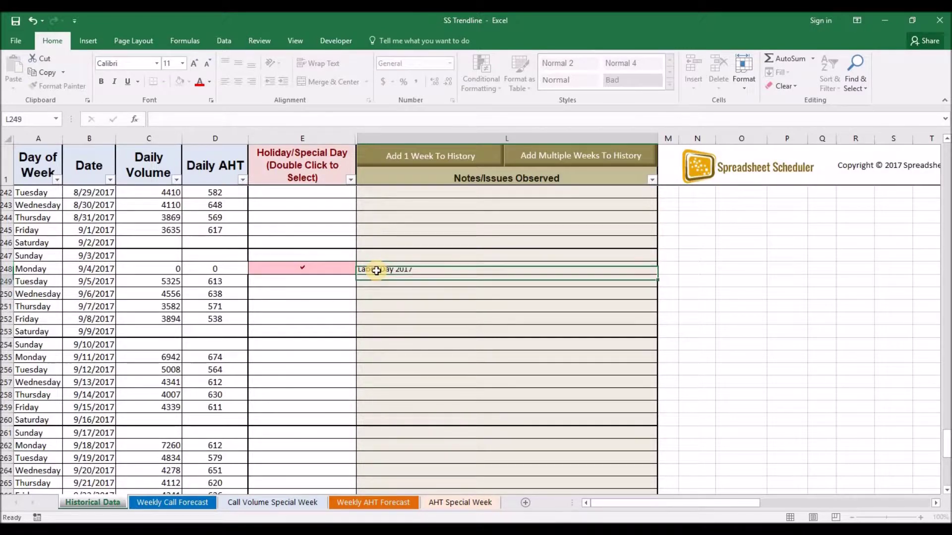
key(Return)
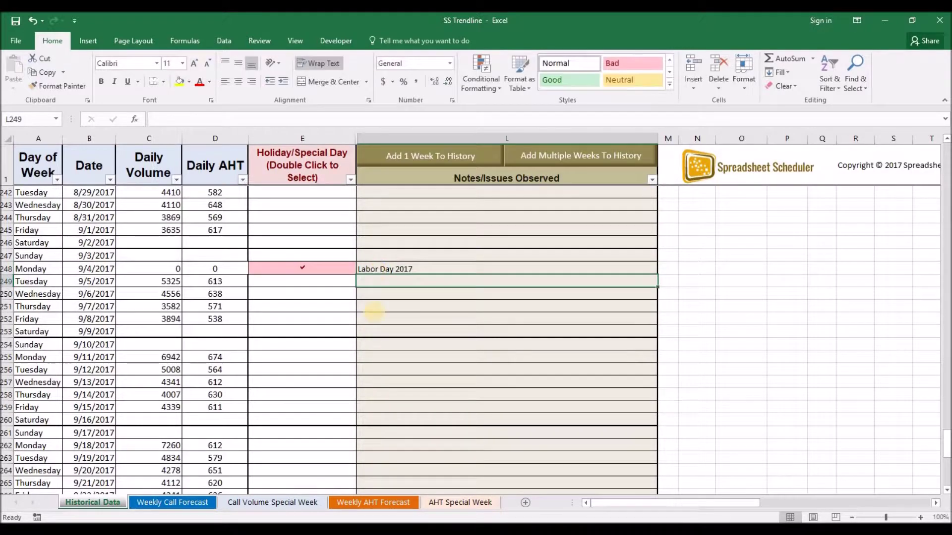
Go to the Weekly Call Forecast sheet and switch its chart to the short-term view
click(188, 503)
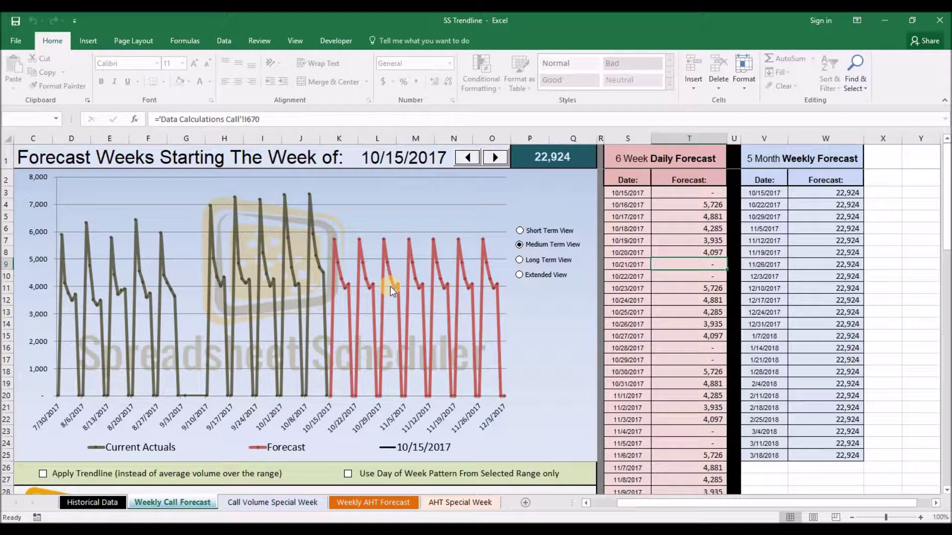
mouse_move(456, 292)
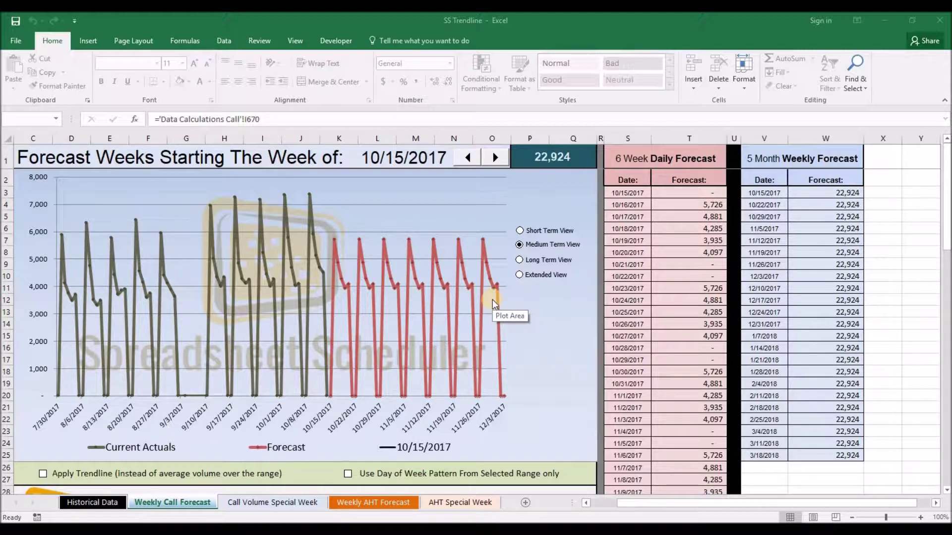
click(519, 230)
click(519, 230)
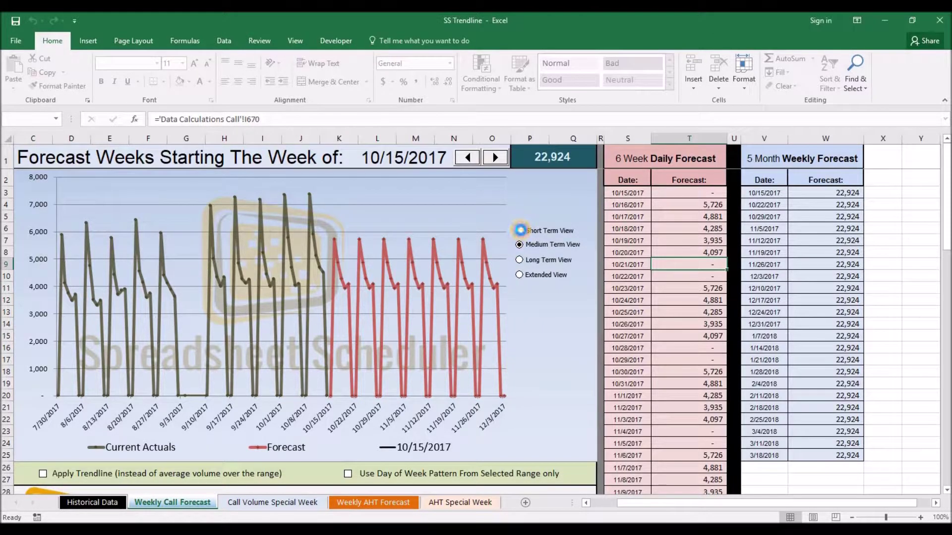
click(519, 244)
click(518, 260)
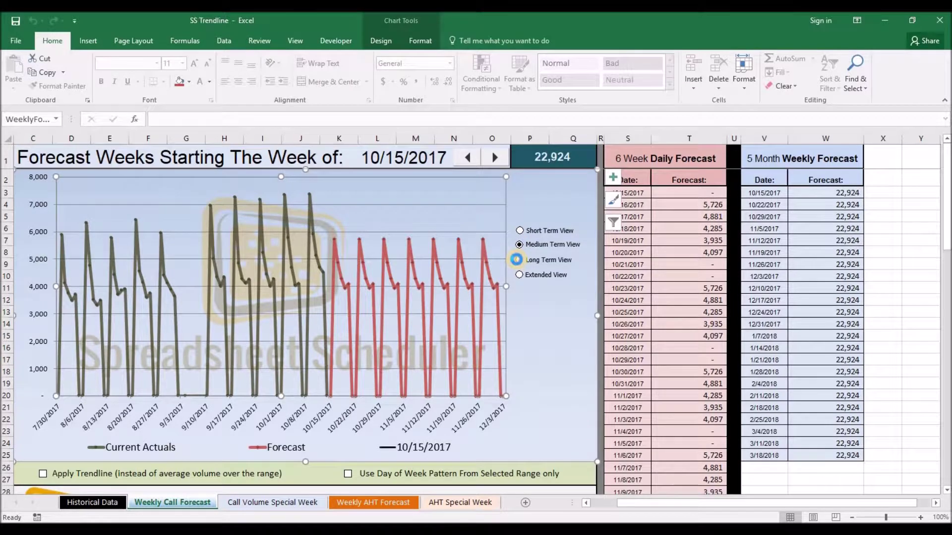
click(518, 274)
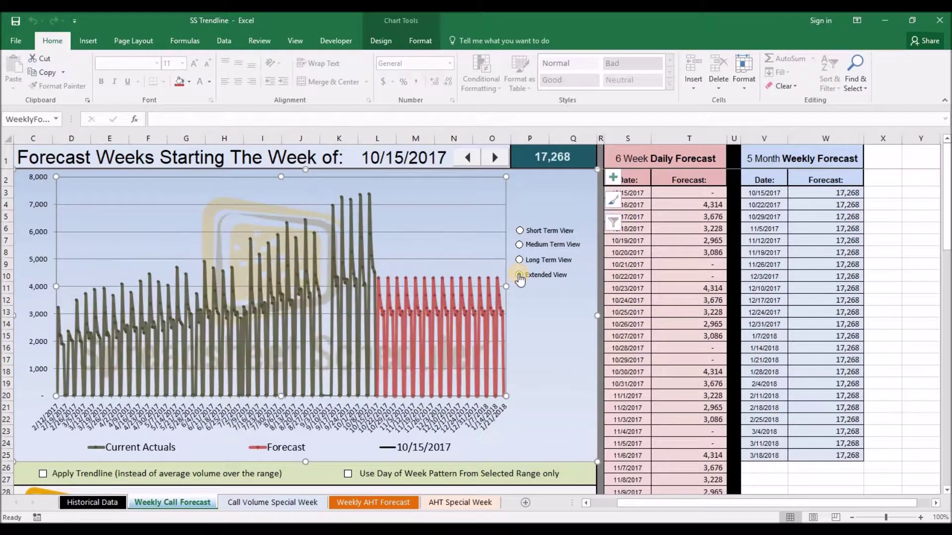
click(519, 245)
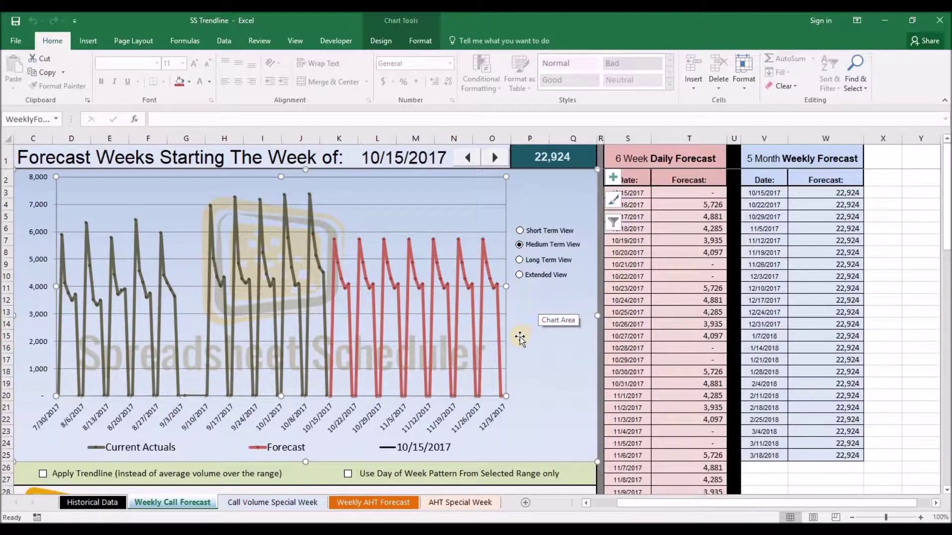
click(347, 473)
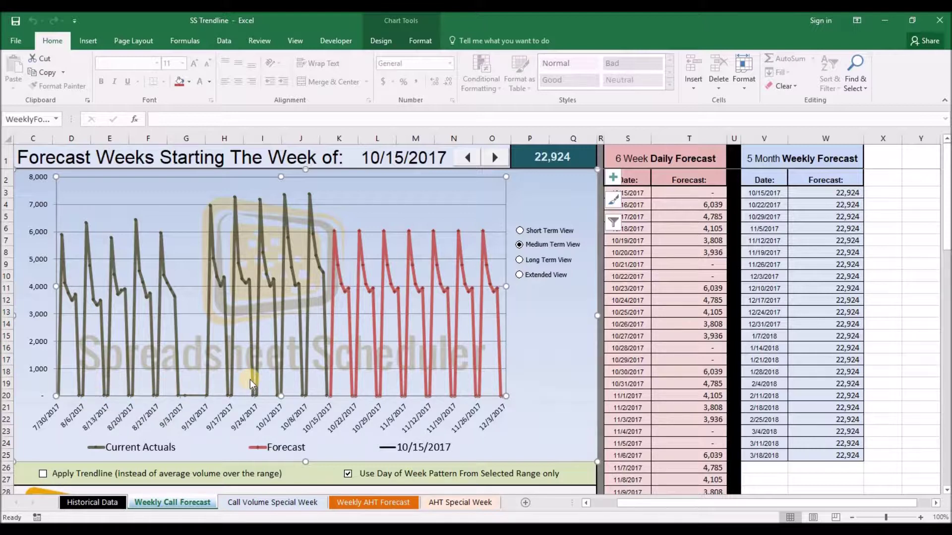
Widen the call forecast chart to the long-term view, then the extended view
mouse_move(251, 380)
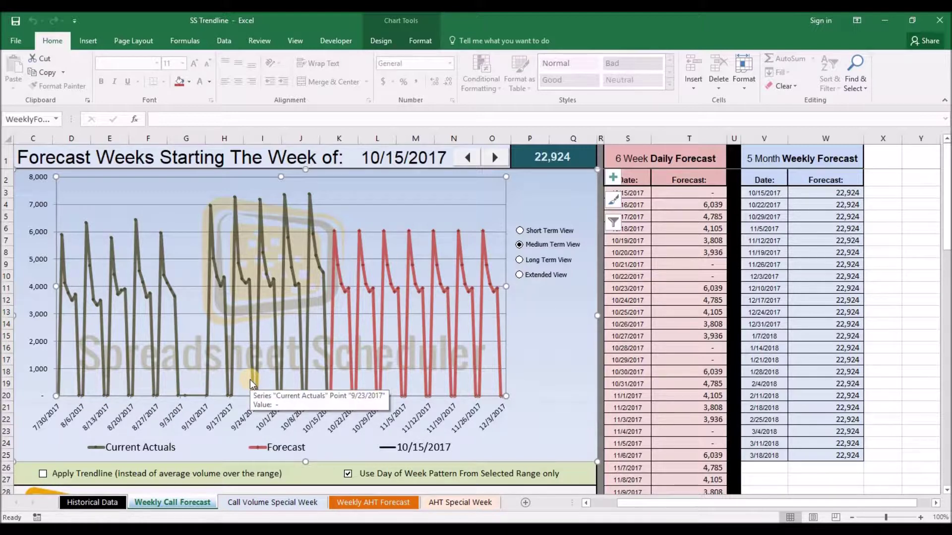
click(522, 259)
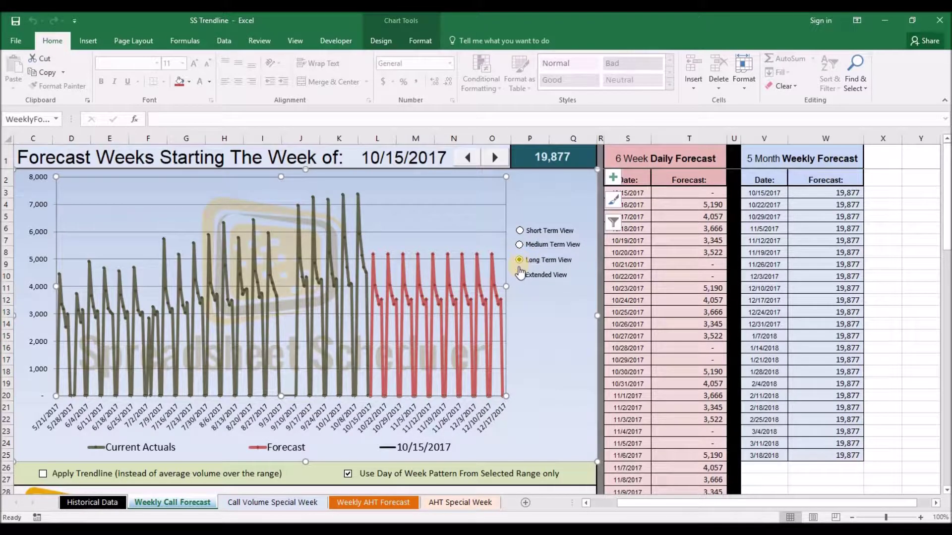
click(519, 274)
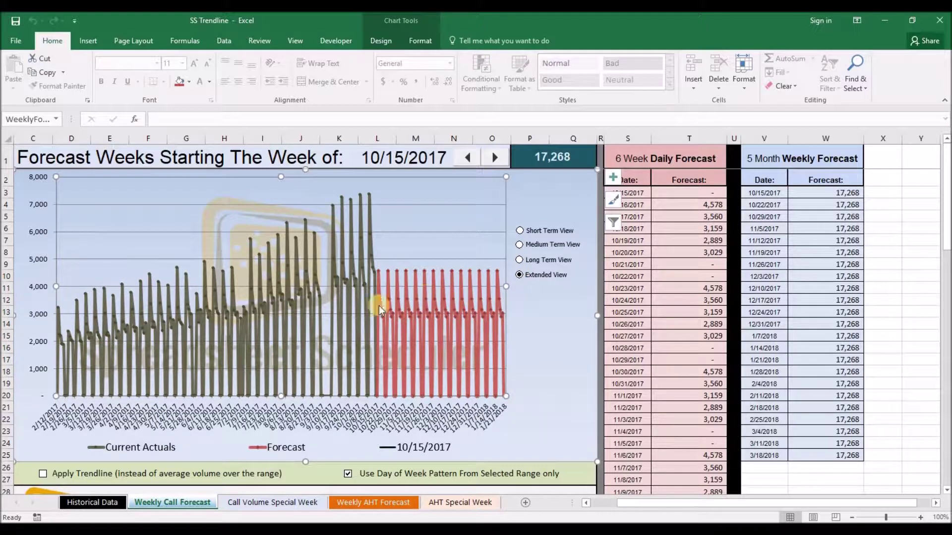
Make the forecast follow the volume trendline in medium-term view, then open Call Volume Special Week
click(43, 474)
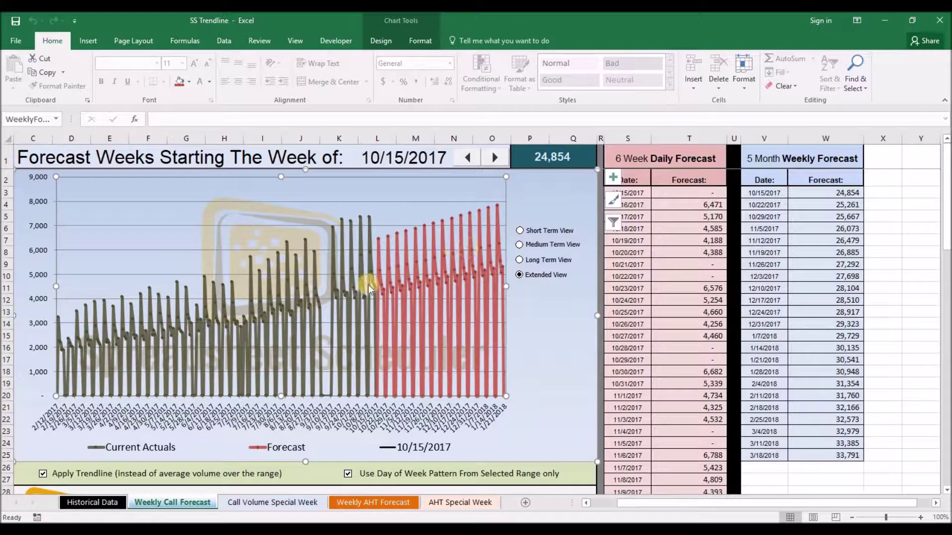
click(519, 260)
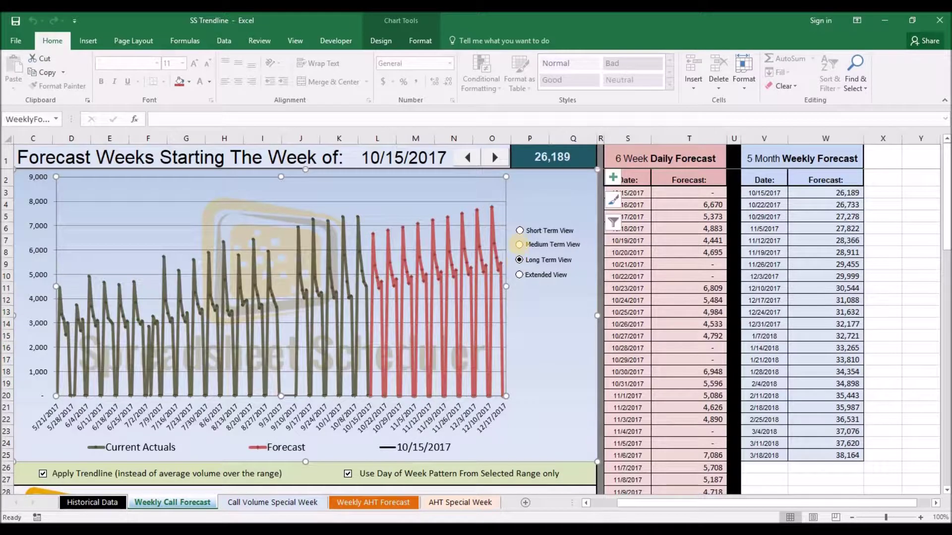
click(519, 231)
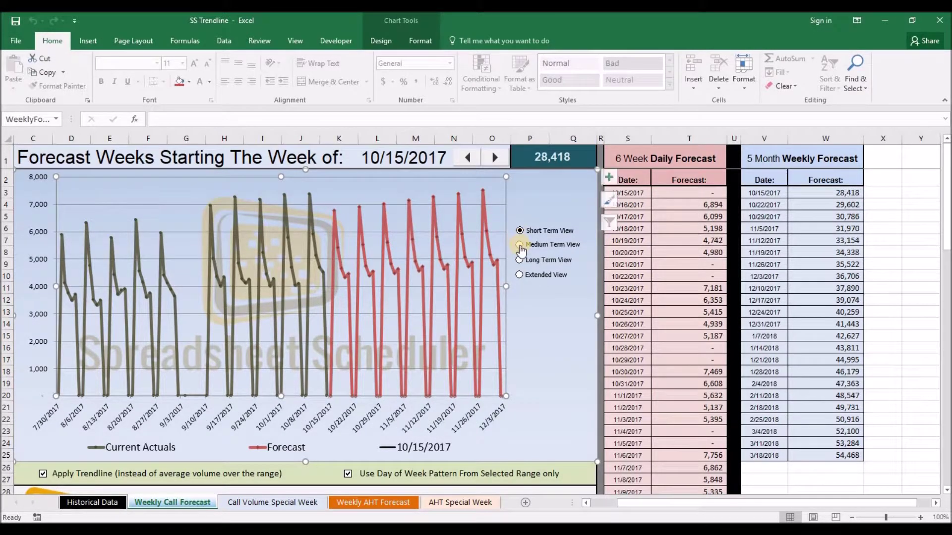
click(519, 245)
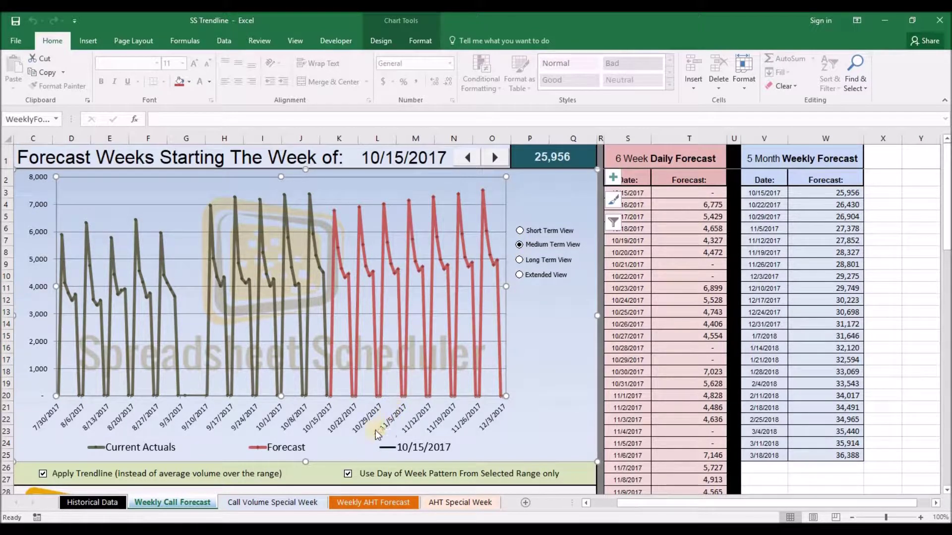
click(254, 501)
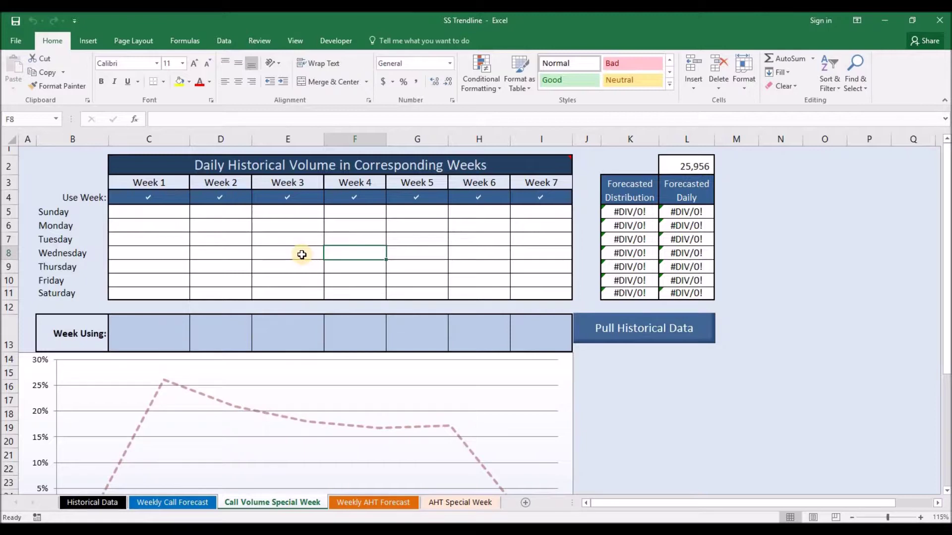
Paste the week dates 7/3, 5/29 and 2/20/2017 into C13:E13
click(149, 333)
key(ctrl+c)
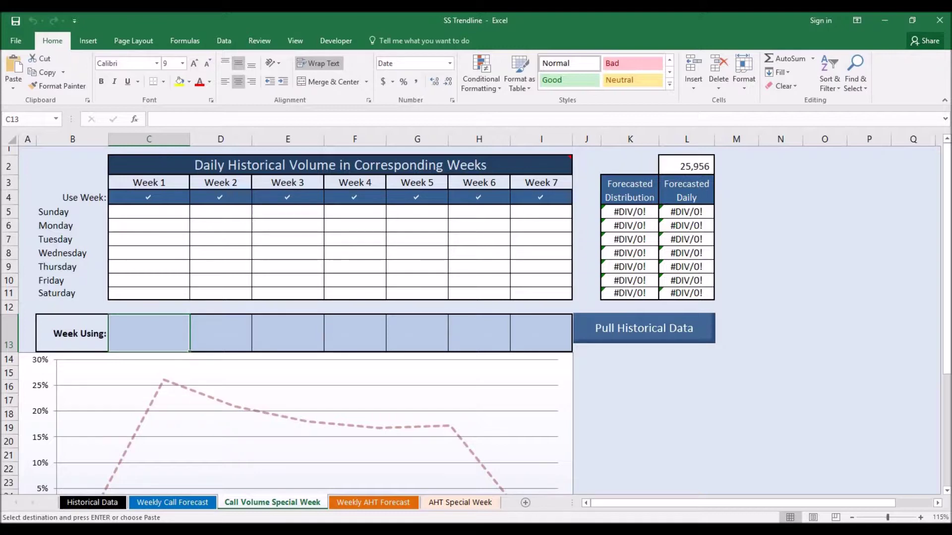
key(shift+Right)
key(shift+Right)
key(ctrl+v)
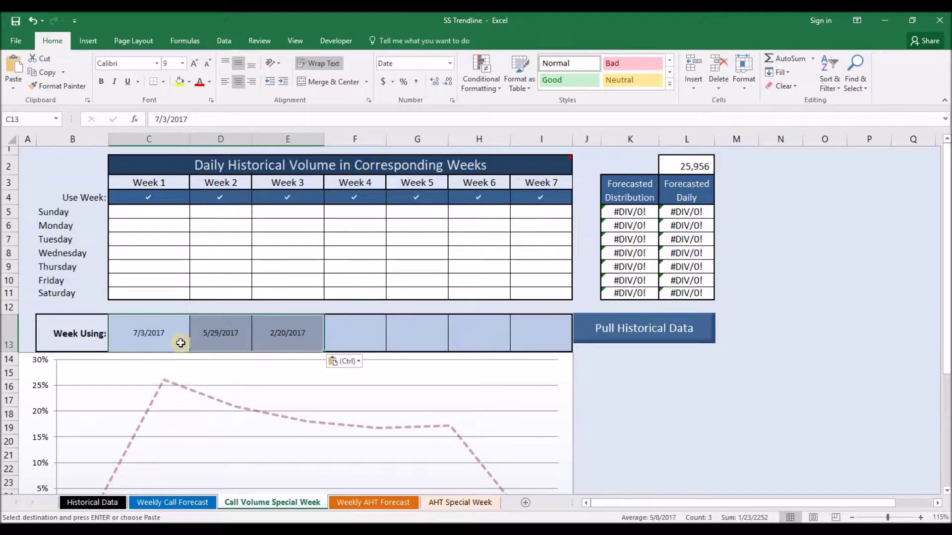
Check the three dates, pull their historical call volumes, and exclude Week 1
click(157, 342)
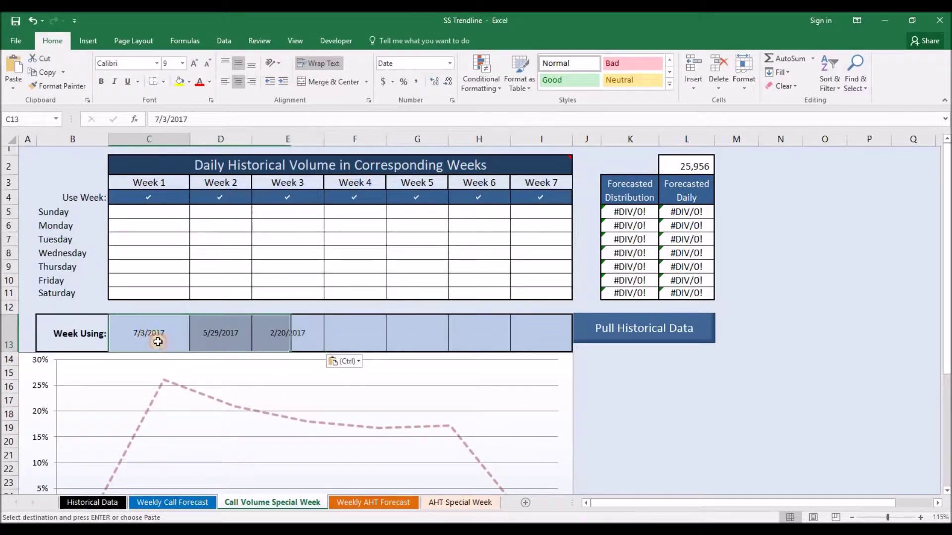
click(226, 335)
click(279, 335)
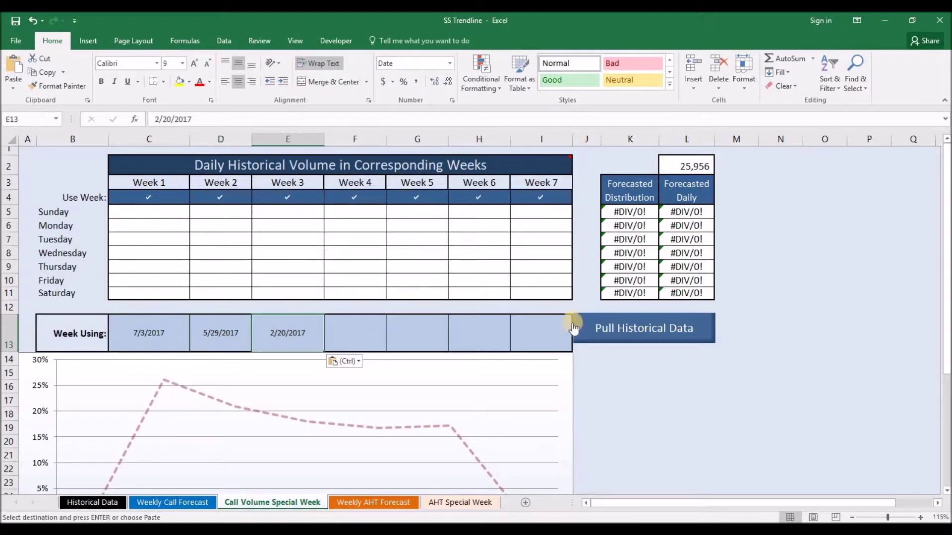
click(640, 337)
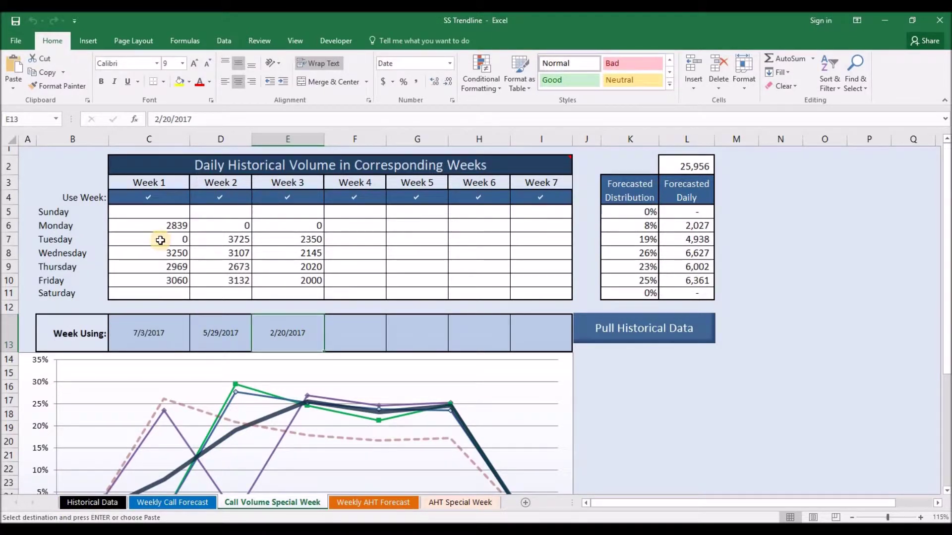
click(174, 198)
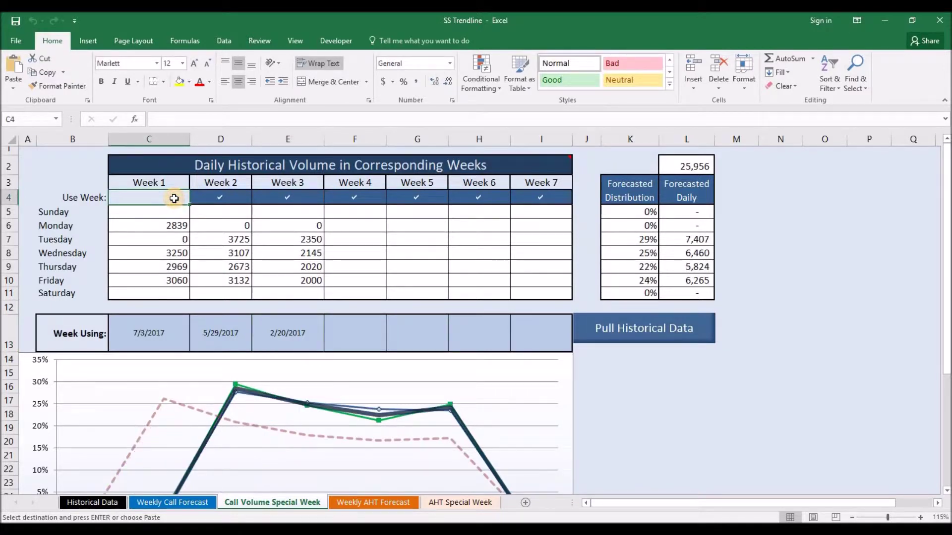
Review the special-week chart, copy the G13 value, and go to the Weekly AHT Forecast sheet
scroll(238, 309, down, 2)
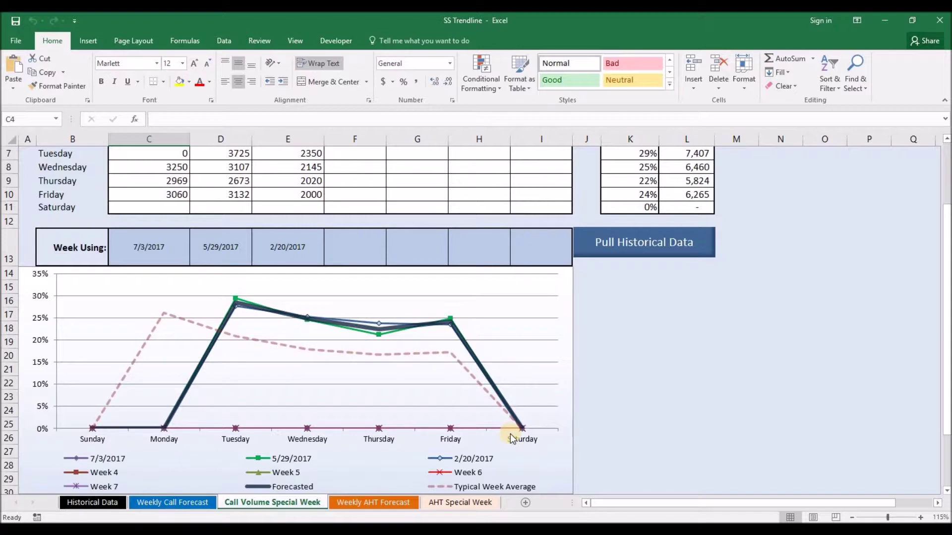
click(433, 250)
scroll(435, 254, up, 1)
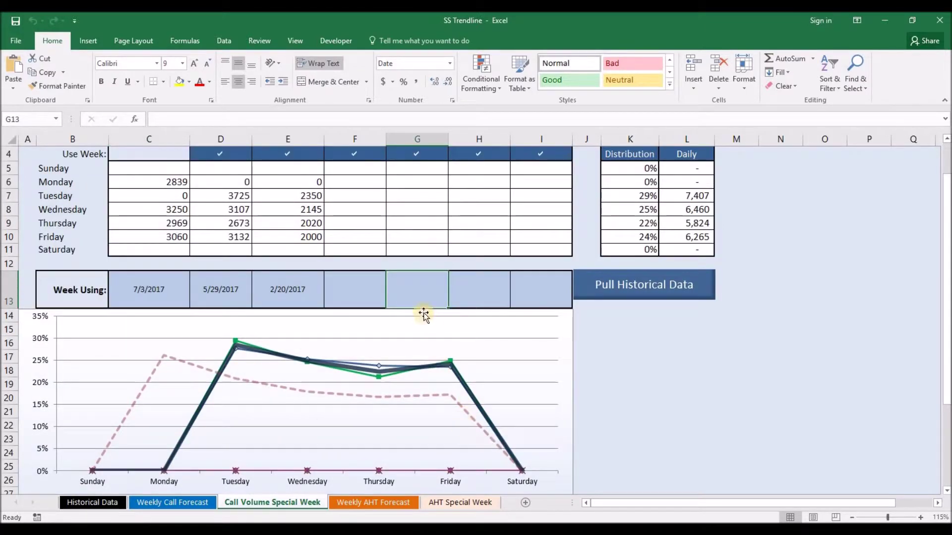
scroll(423, 315, up, 1)
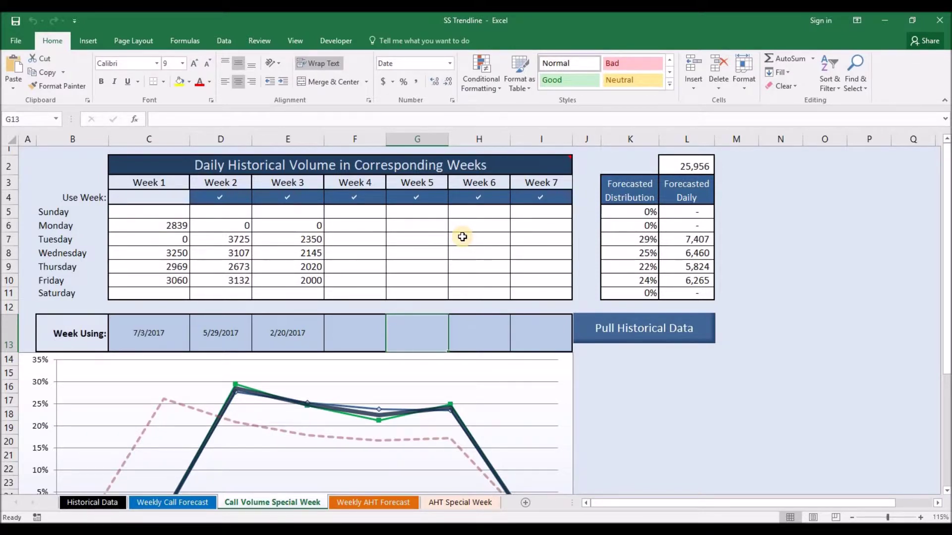
key(ctrl+c)
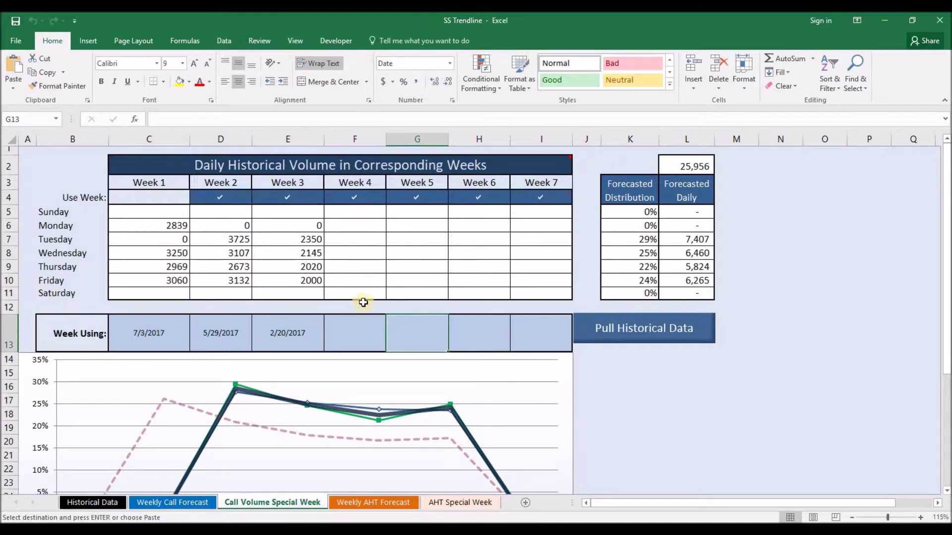
click(361, 503)
Show the AHT forecast short-term with the Day of Week pattern, then select the AHT Special Week chart
click(520, 230)
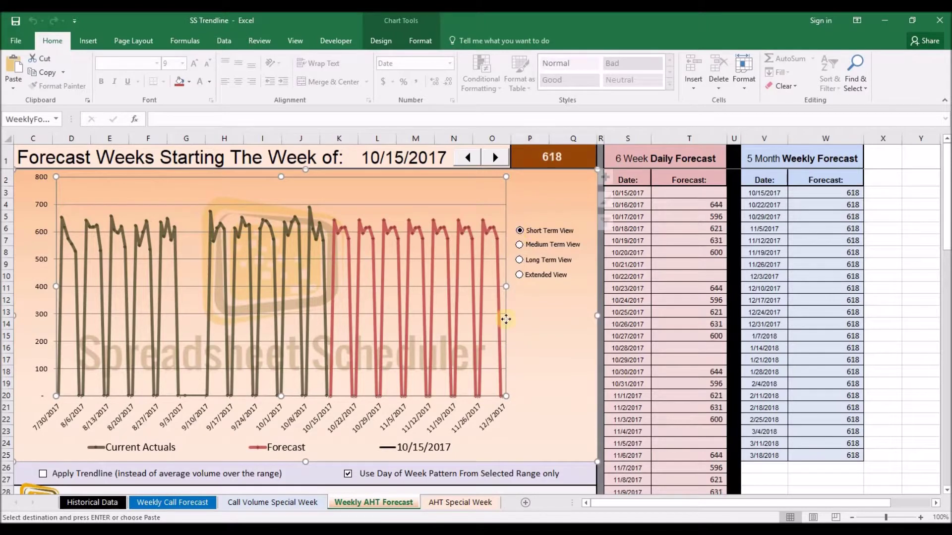
click(348, 474)
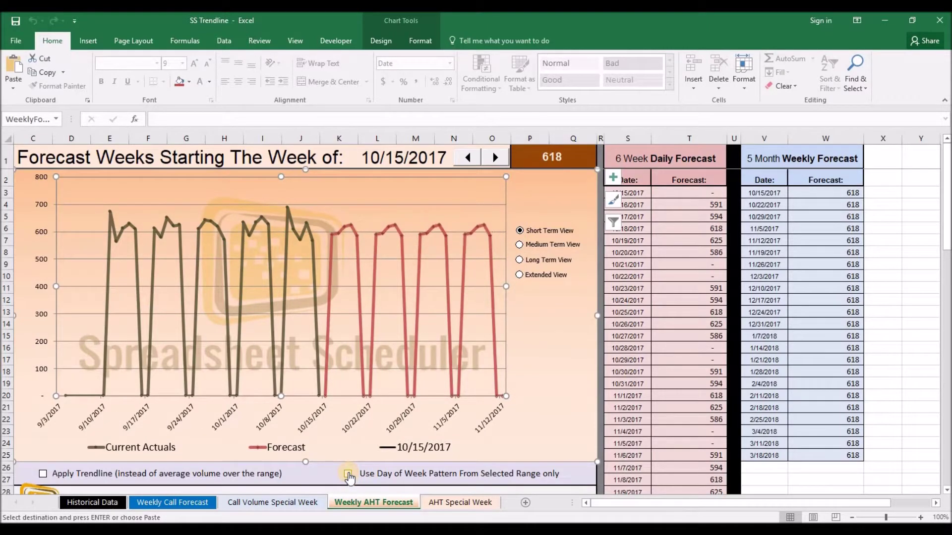
click(348, 474)
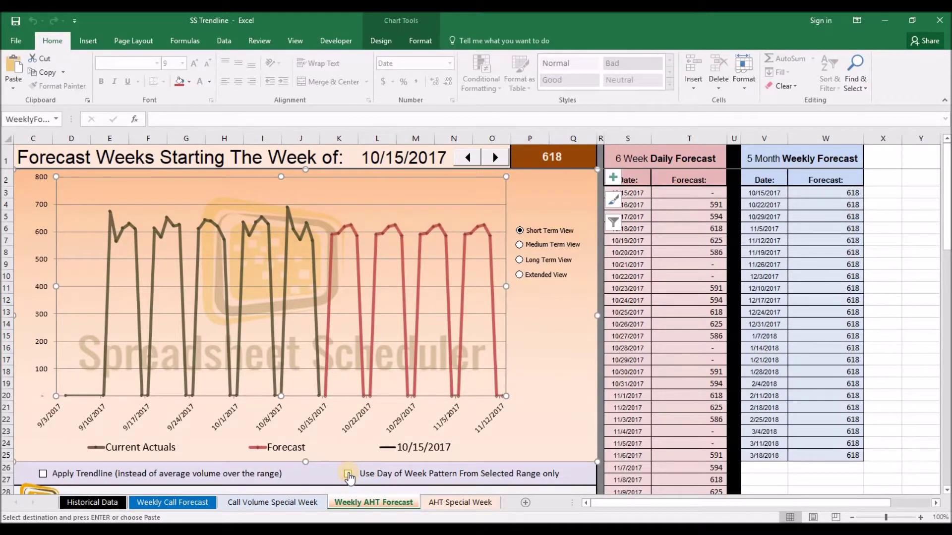
click(443, 502)
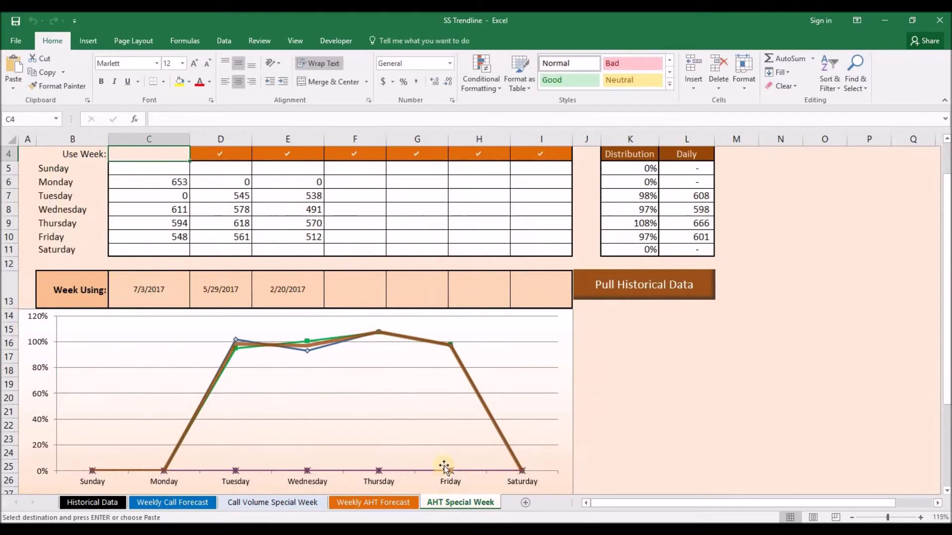
click(462, 345)
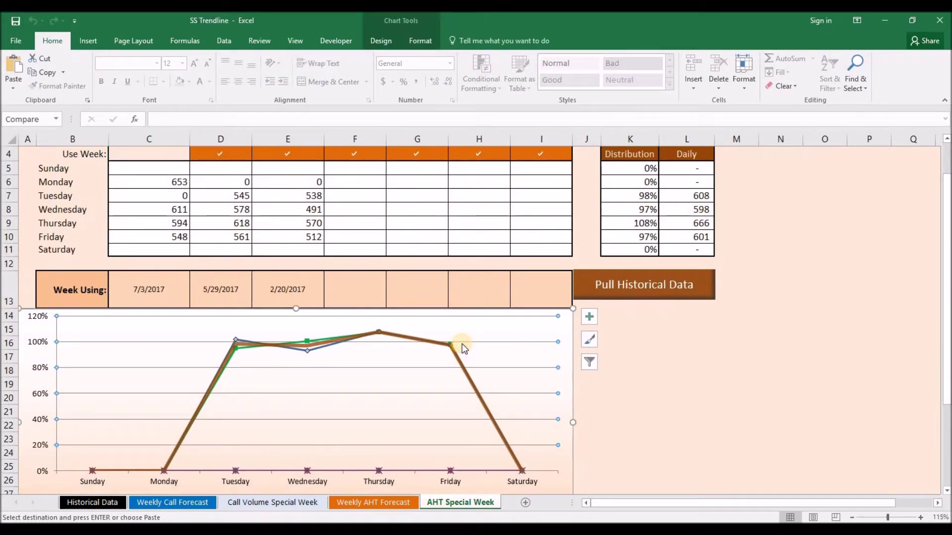